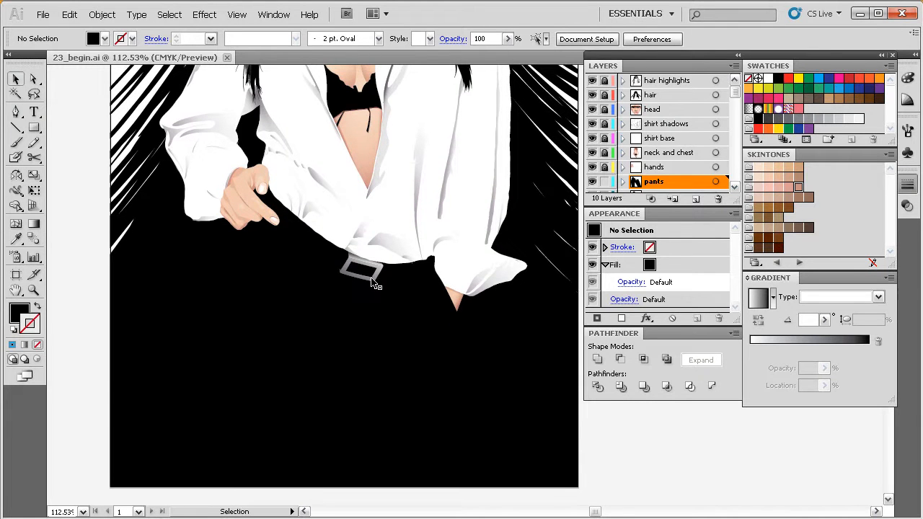
- Add a 1 pt stroke to the black pants shape
left_click(373, 282)
key("ctrl+space")
left_click_drag(430, 208, 334, 325)
left_click_drag(441, 338, 439, 391)
left_click(455, 336, "ctrl+alt")
left_click(455, 340, "ctrl+alt")
left_click(455, 341, "ctrl+alt")
left_click(440, 340)
left_click(461, 327, "ctrl+alt")
left_click(456, 351, "ctrl+alt")
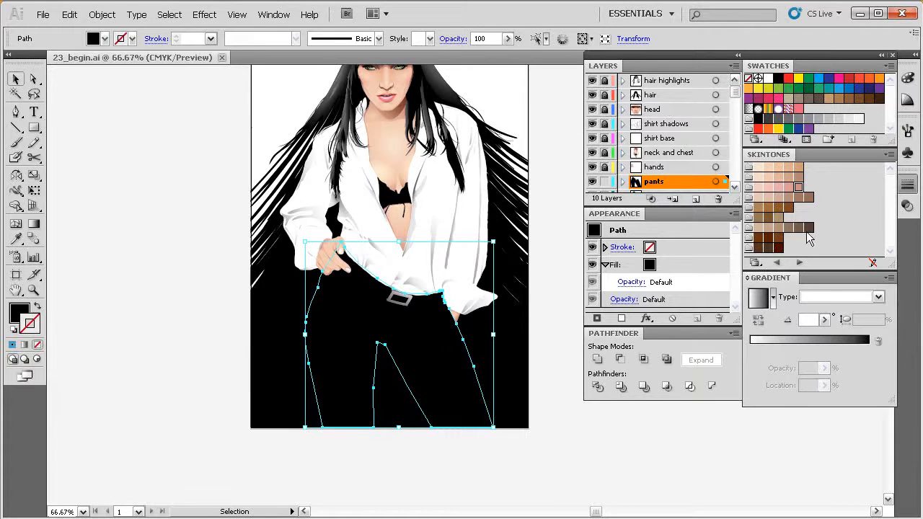
left_click(906, 187)
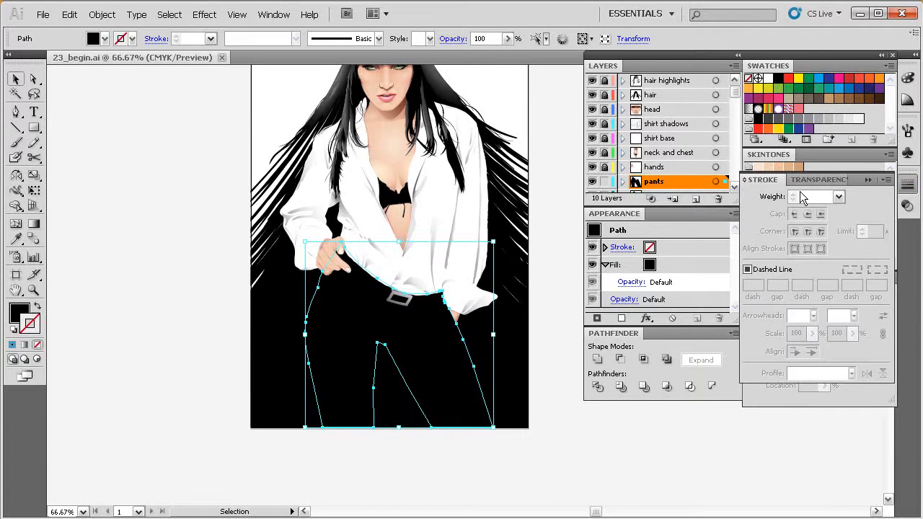
left_click(839, 199)
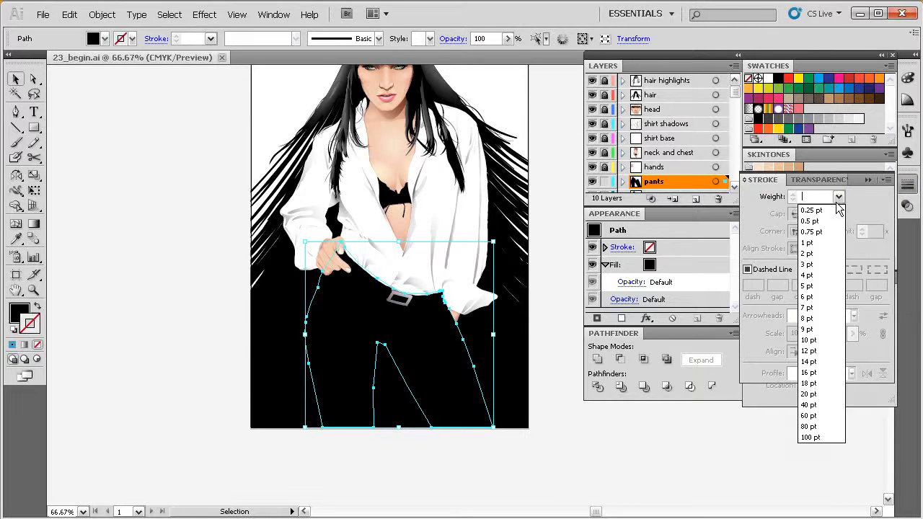
left_click(820, 245)
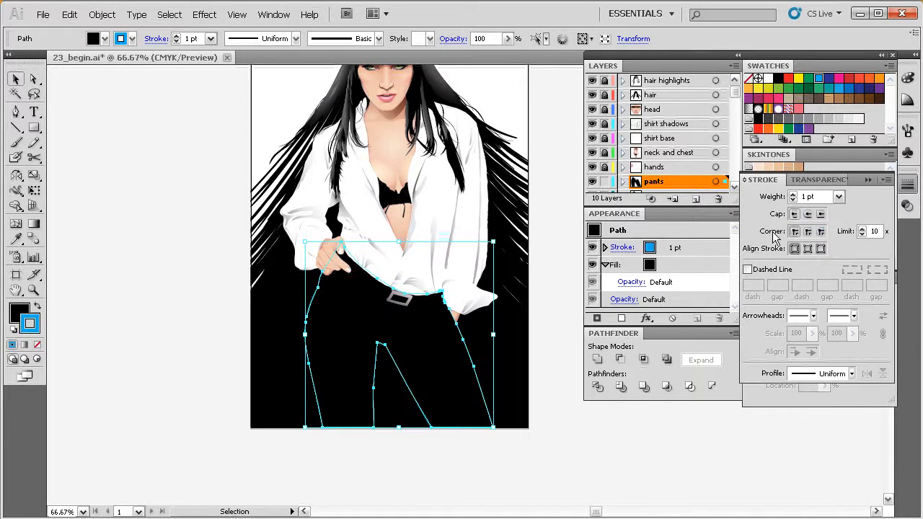
- Color the pants' stroke white and deselect the shape to check the outline
left_click(768, 79)
left_click(546, 315)
left_click_drag(436, 362, 418, 351)
left_click_drag(508, 209, 269, 448)
left_click_drag(493, 362, 431, 373)
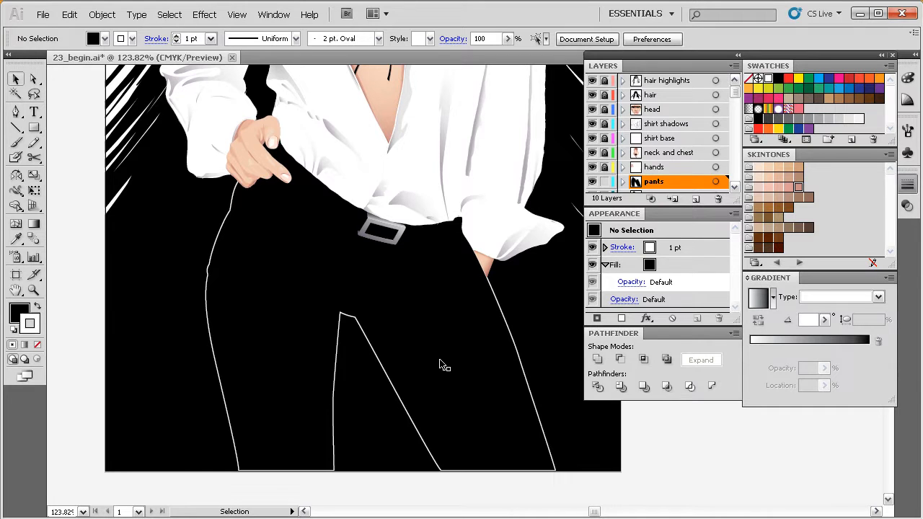
left_click_drag(466, 319, 468, 332)
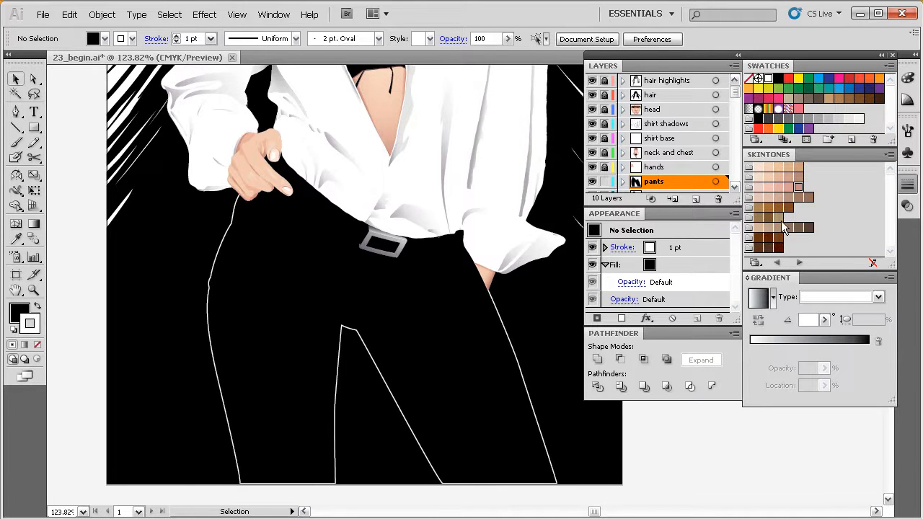
- Align the pants' stroke to the outside of the path and deselect the shape
left_click(907, 186)
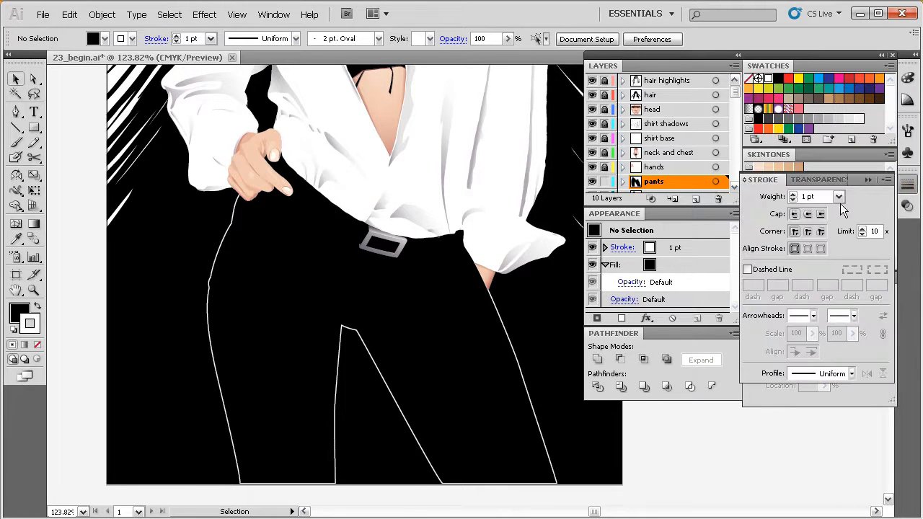
left_click(473, 364)
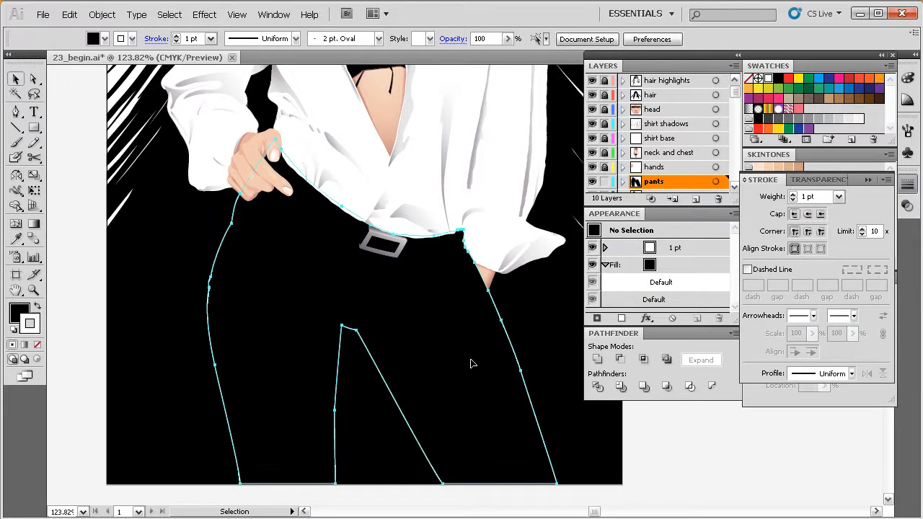
left_click(821, 249)
left_click_drag(437, 429, 413, 389)
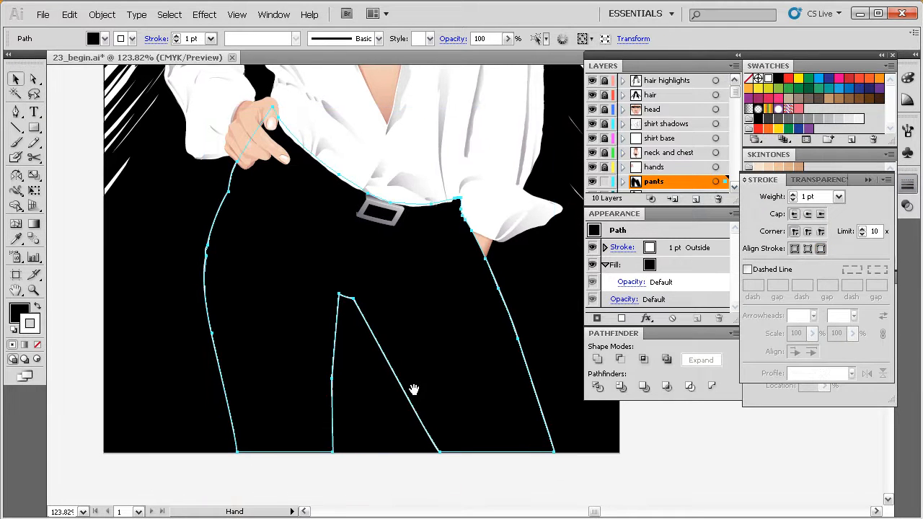
left_click(551, 481)
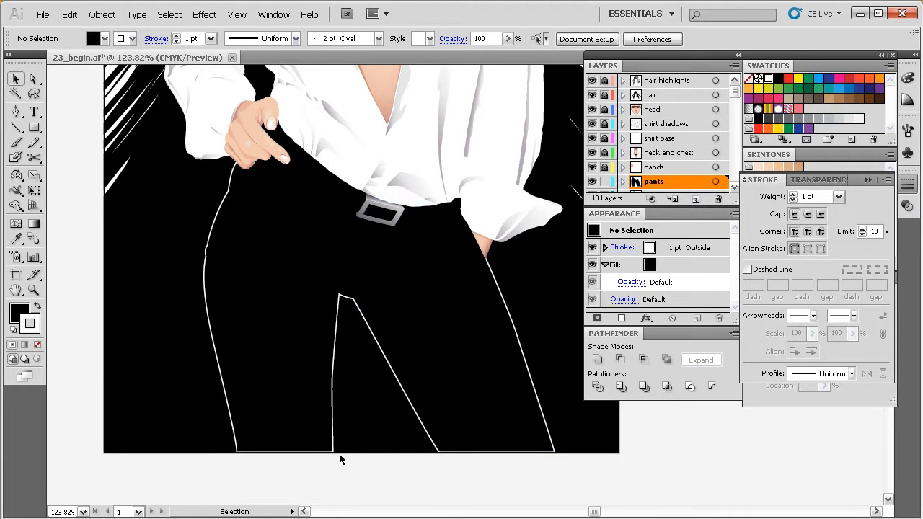
left_click_drag(448, 375, 447, 395)
left_click(456, 318, "ctrl+alt")
left_click_drag(497, 308, 475, 336)
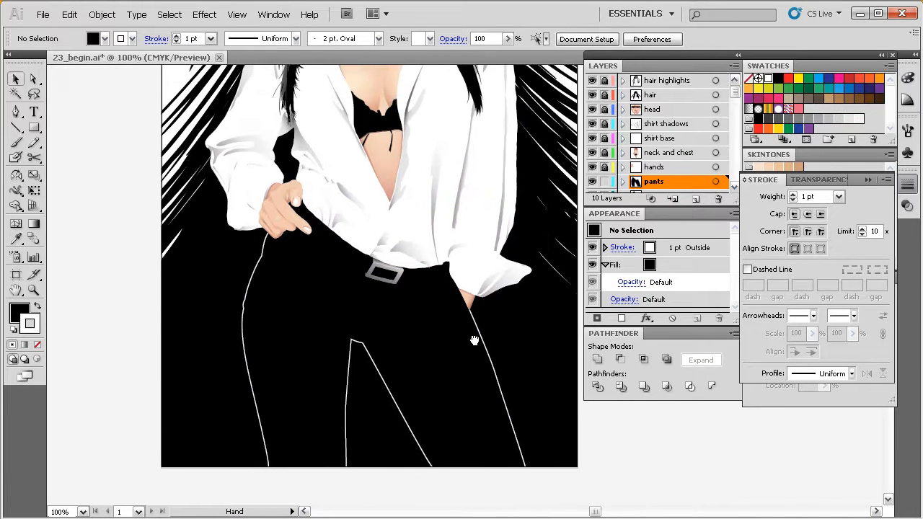
- Switch to the Width tool on the pants path and align its stroke to the center
left_click(355, 339)
left_click_drag(381, 302, 418, 304)
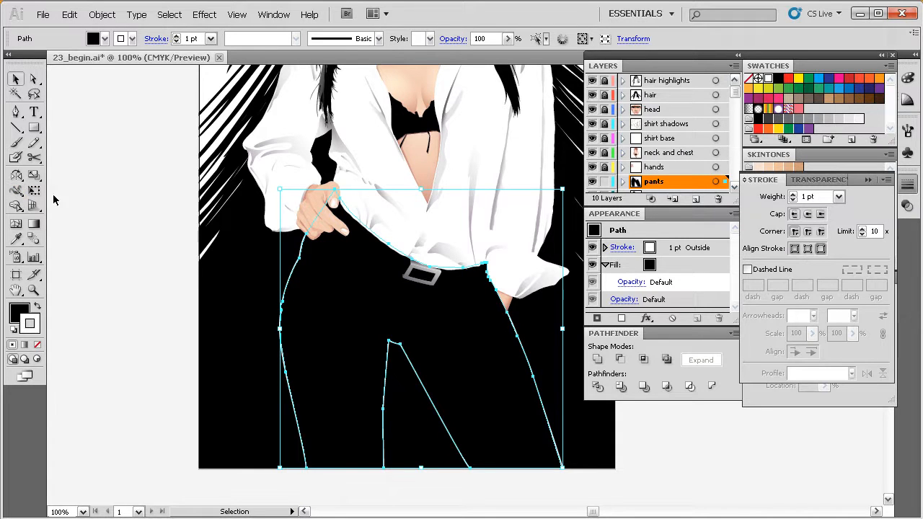
key("shift+w")
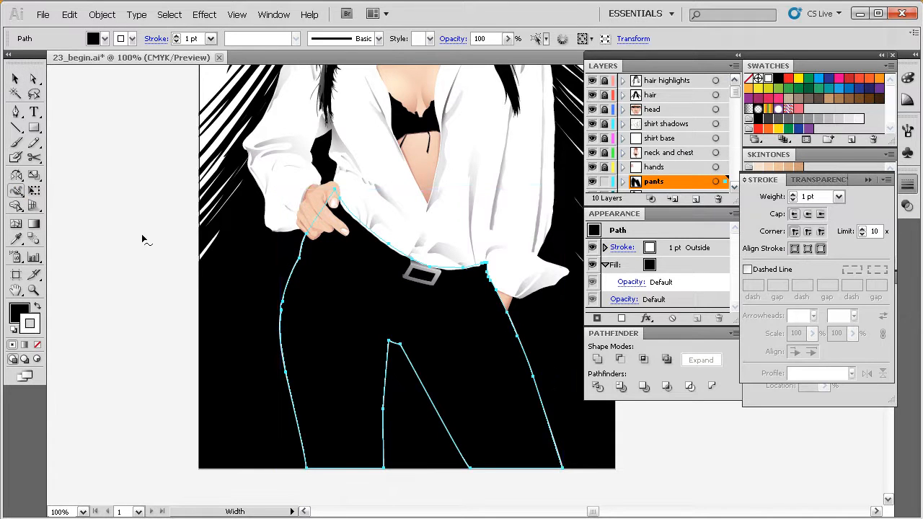
left_click_drag(445, 350, 374, 302)
left_click_drag(517, 140, 217, 447)
left_click_drag(342, 387, 424, 341)
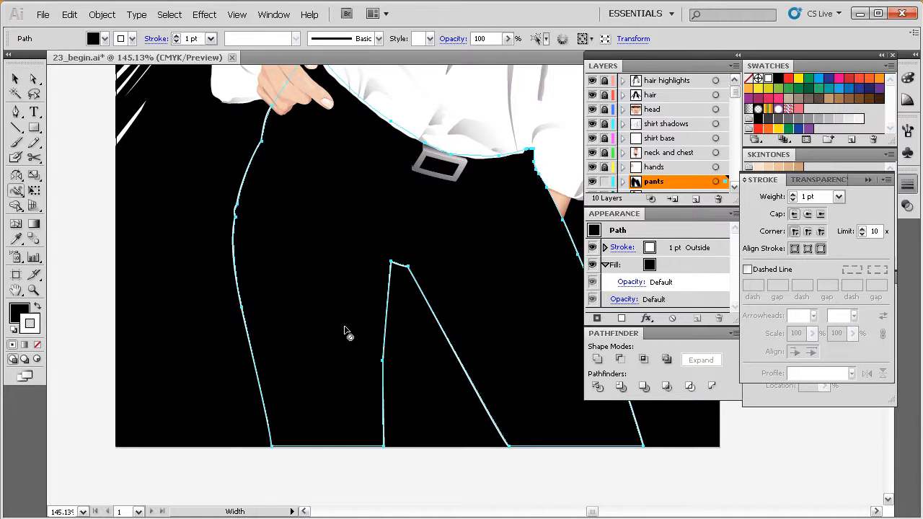
left_click_drag(326, 349, 332, 329)
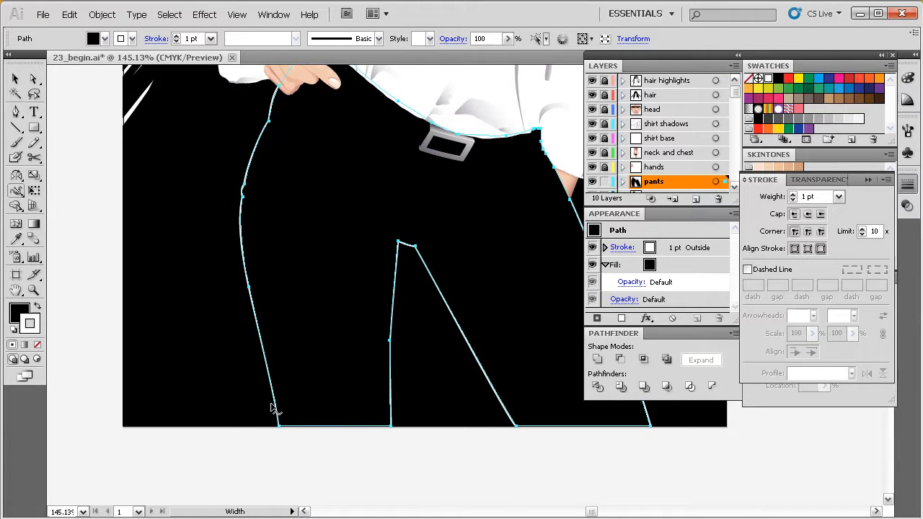
left_click_drag(293, 393, 297, 390)
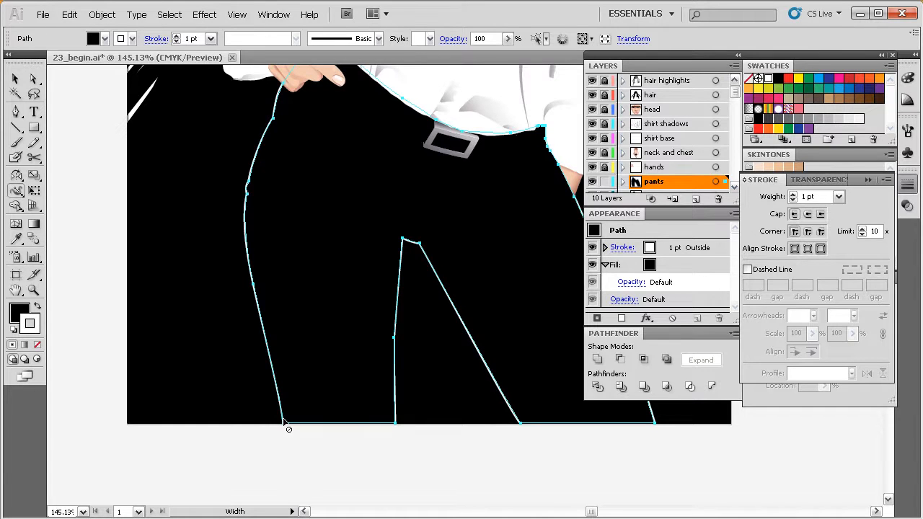
left_click_drag(419, 280, 233, 448)
left_click_drag(417, 376, 403, 365)
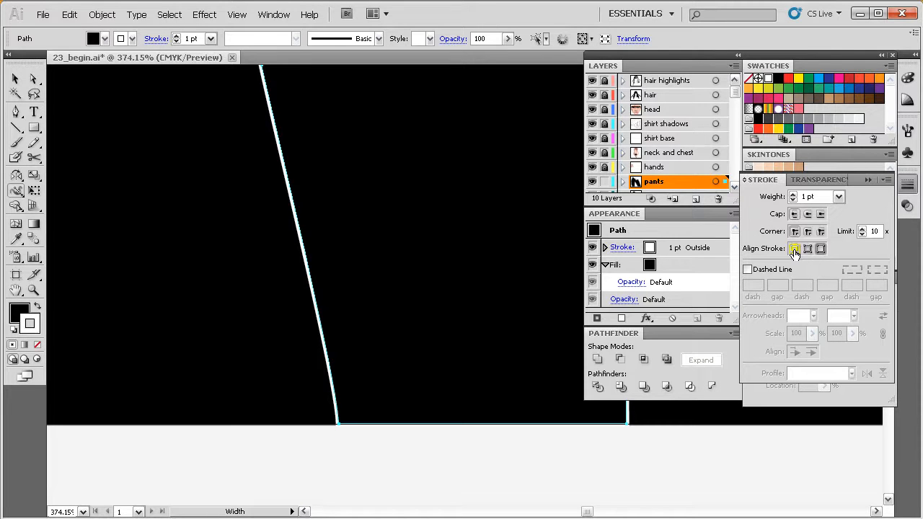
left_click(794, 248)
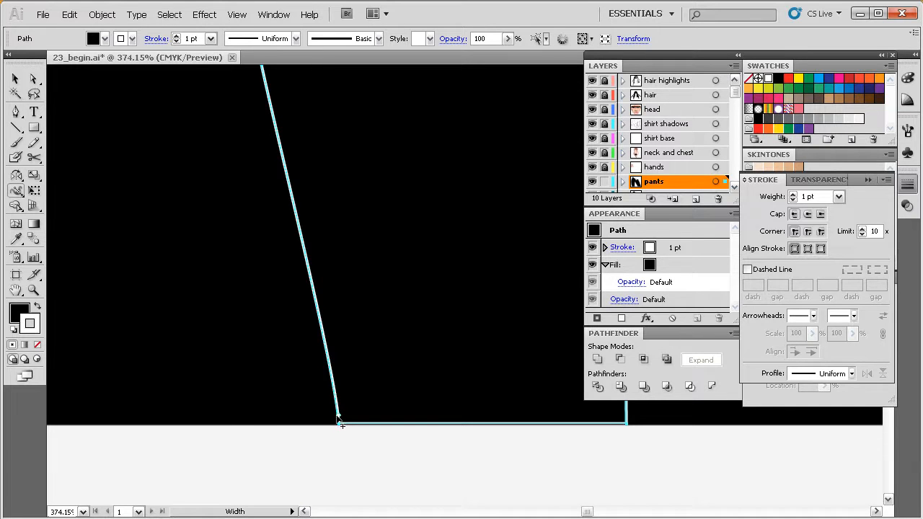
- Try widening the stroke evenly on both sides to about 13 pt at the left leg's outer bottom corner
mouse_move(339, 420)
left_mouse_down()
mouse_move(356, 430)
mouse_move(343, 421)
left_mouse_up()
key("space")
left_click_drag(382, 371, 377, 384)
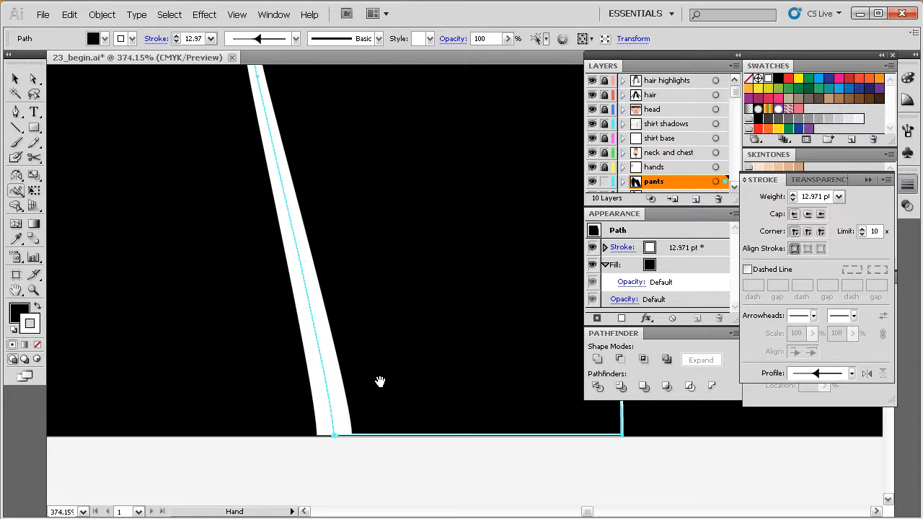
left_click(393, 383, "ctrl+alt")
left_click_drag(435, 344, 337, 441)
left_click(421, 353, "ctrl+alt")
left_click_drag(457, 334, 346, 426)
left_click_drag(374, 387, 356, 438)
left_click(395, 374, "ctrl+alt")
left_click_drag(429, 356, 343, 432)
left_click_drag(368, 402, 352, 420)
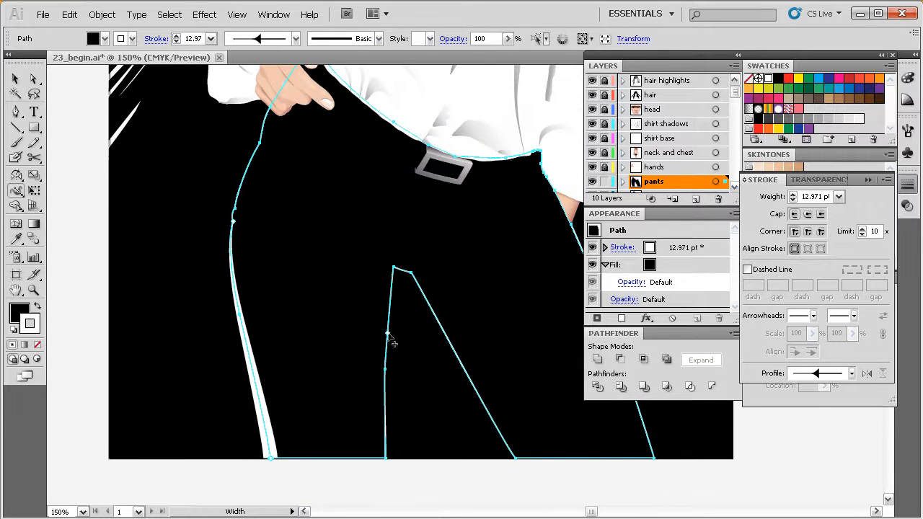
- Undo the variable width applied to the pants' stroke
key("v")
left_click(377, 478)
left_click(384, 435)
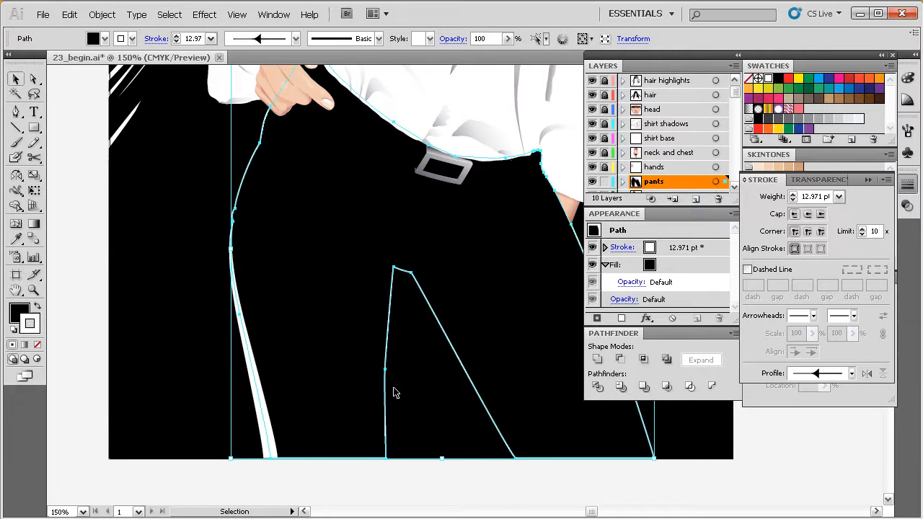
left_click_drag(287, 146, 284, 163)
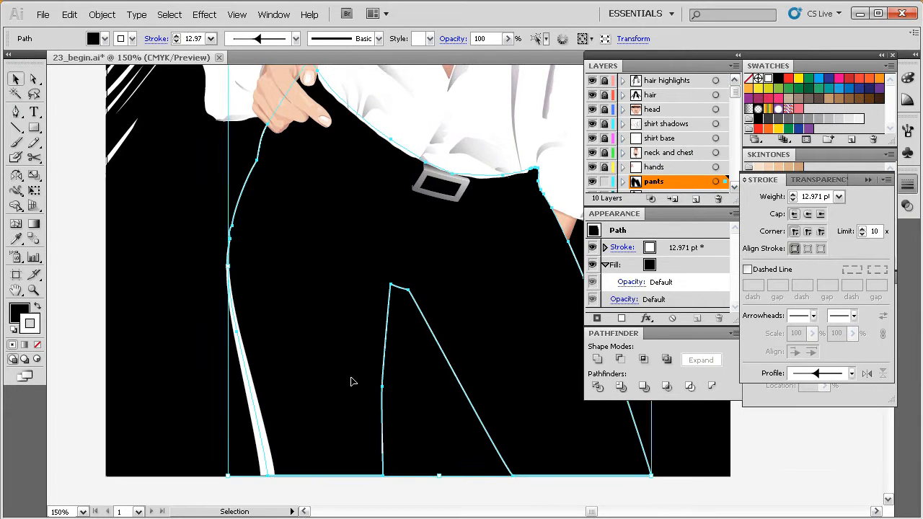
key("ctrl+z")
key("ctrl+z")
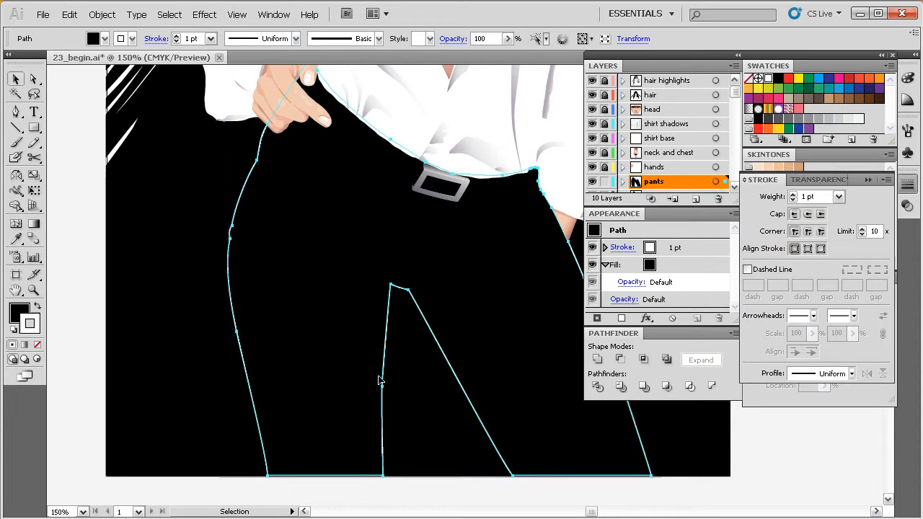
- Set the pants' stroke weight to 1.5 pt and deselect the shape
left_click(408, 494)
left_click(382, 456)
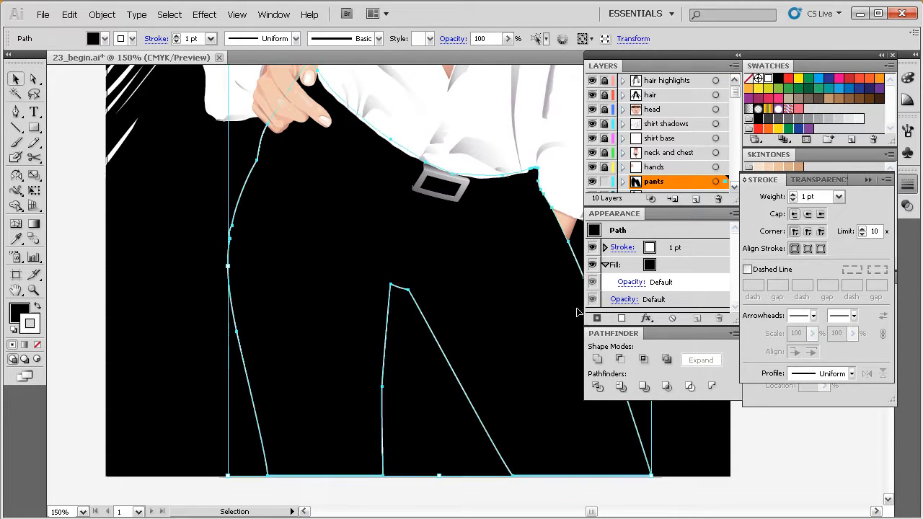
left_click(818, 195)
type("1.5")
key("Return")
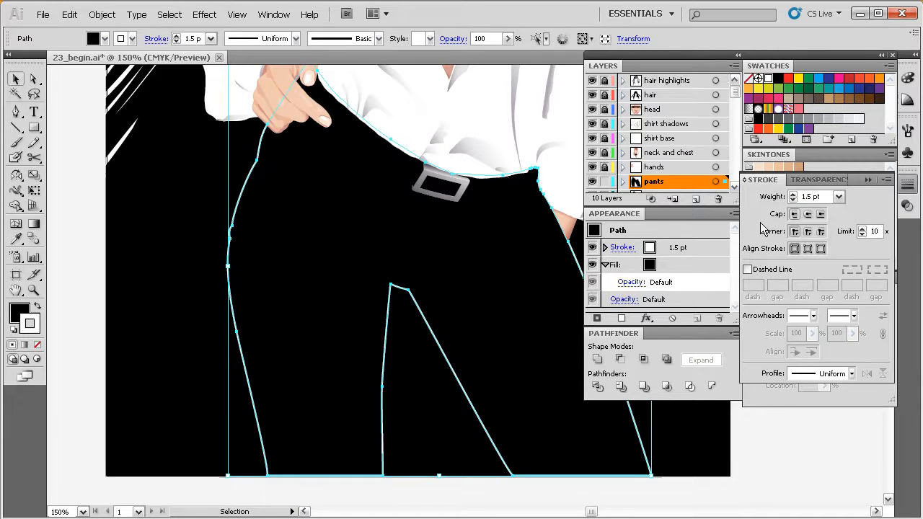
left_click(415, 490)
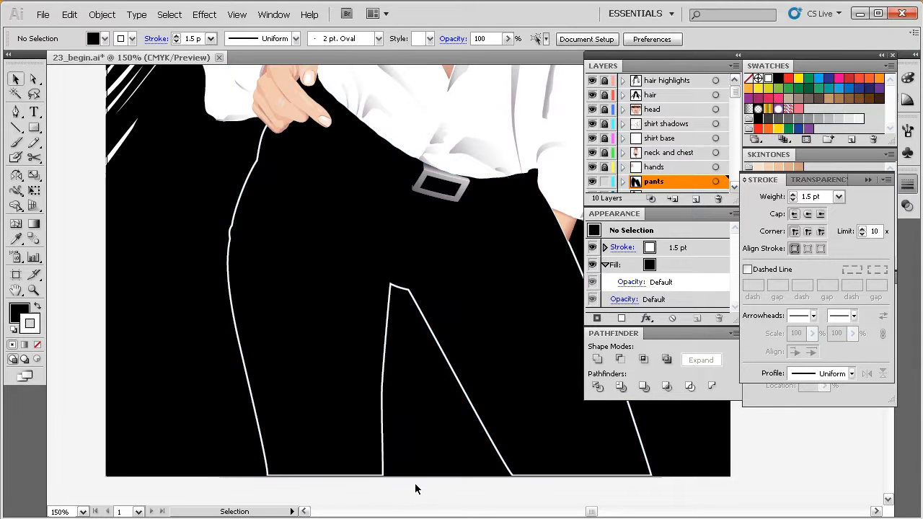
- Widen only the outer side of the pants' stroke near the left leg's outer bottom corner to about 11.6 pt with the Width tool
left_click(264, 438)
key("shift+w")
key("space")
left_click_drag(281, 435, 300, 401)
key("ctrl+space")
left_click_drag(445, 225, 269, 451)
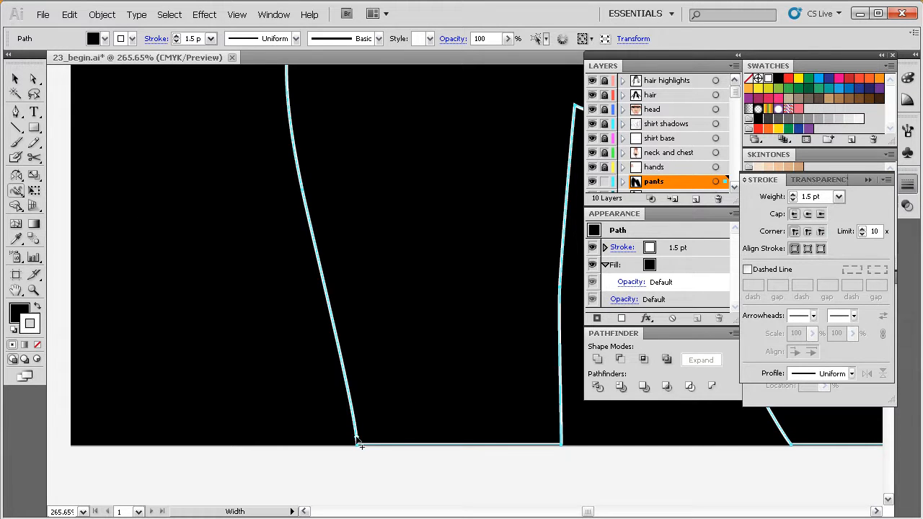
left_click_drag(355, 441, 336, 442)
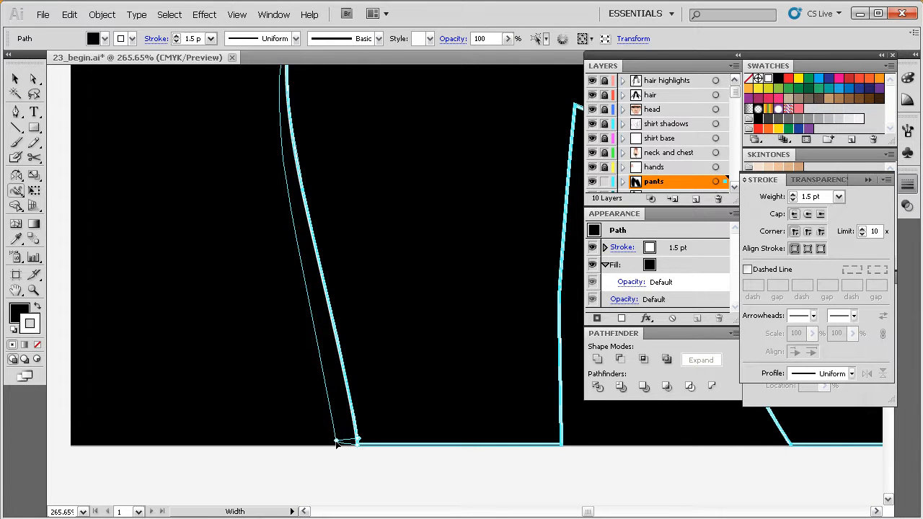
left_click_drag(336, 442, 336, 442)
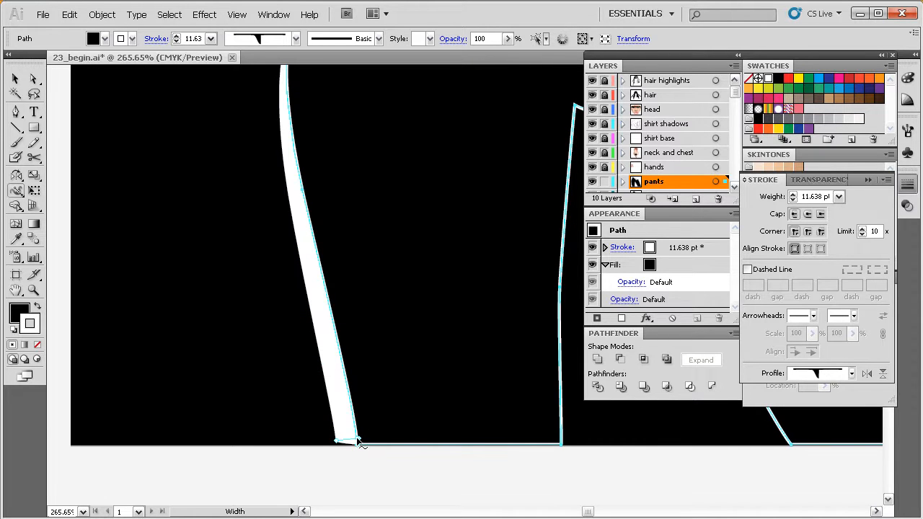
- Move the new width point down onto the left leg's bottom corner so the widened stroke ends flush with the hem
left_click_drag(358, 440, 359, 445)
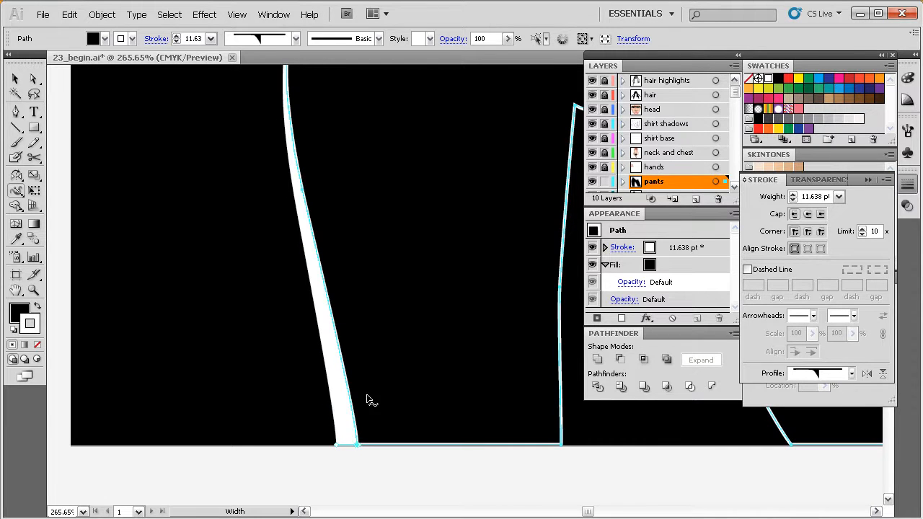
key("space")
left_click_drag(437, 389, 410, 412)
left_click(447, 396, "ctrl+alt")
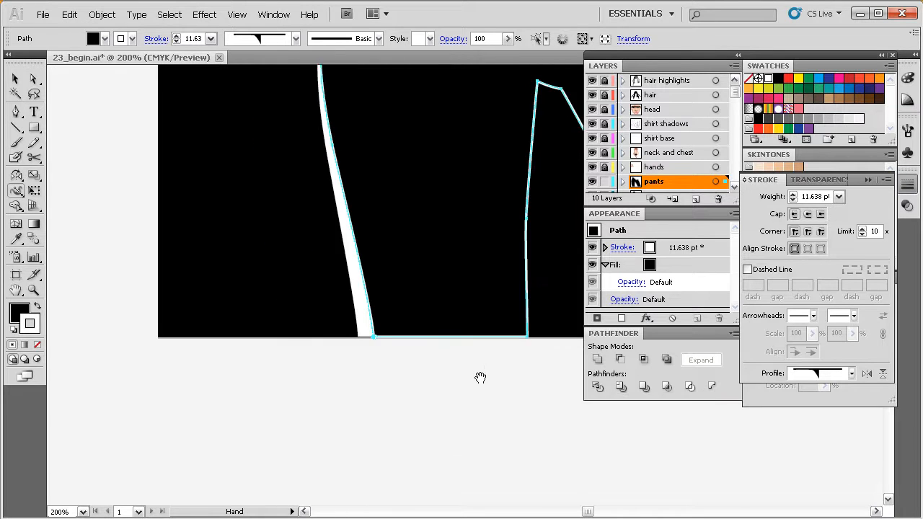
left_click_drag(465, 392, 382, 462)
left_click_drag(431, 403, 396, 445)
left_click(457, 379, "ctrl+alt")
left_click_drag(480, 362, 412, 433)
left_click_drag(424, 401, 411, 431)
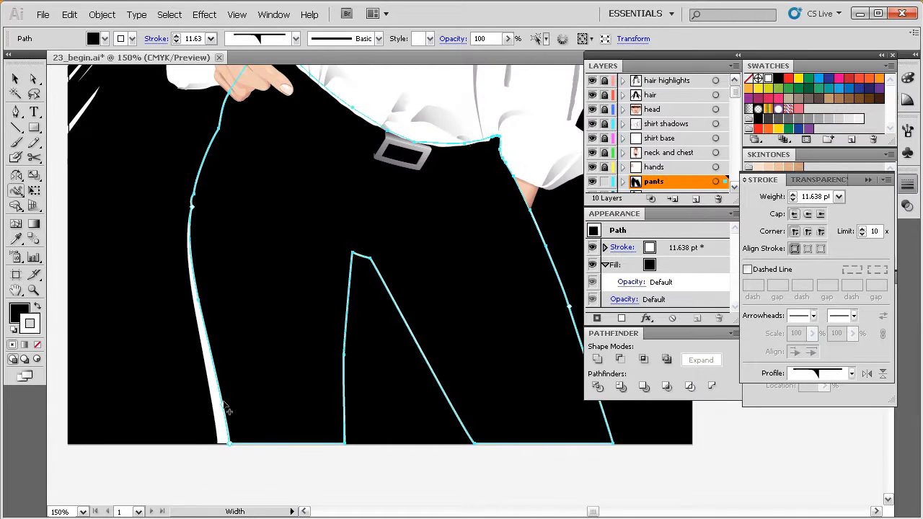
- Widen only the outer side of the pants' stroke at the top of the left leg's inner seam with the Width tool
mouse_move(420, 395)
left_mouse_down()
mouse_move(420, 406)
mouse_move(411, 389)
left_mouse_up()
left_click_drag(463, 196, 321, 433)
left_click_drag(418, 377, 414, 382)
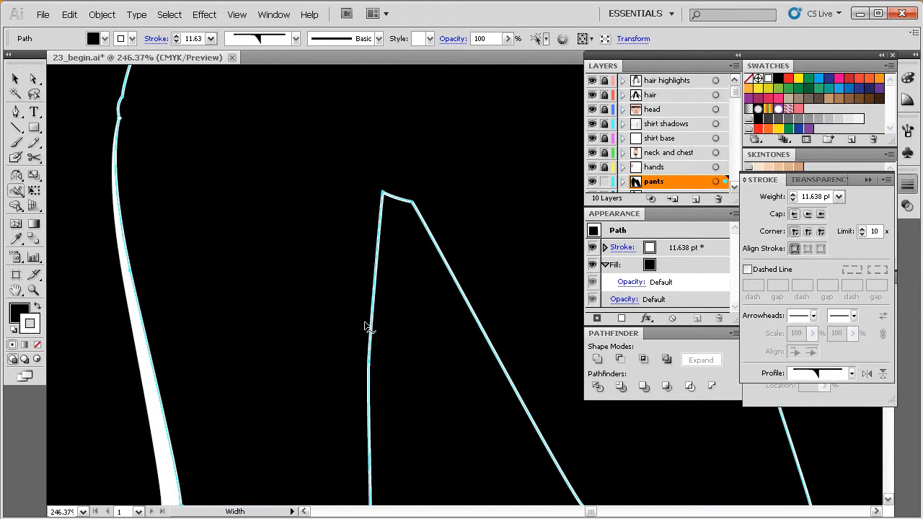
left_click_drag(373, 329, 369, 287)
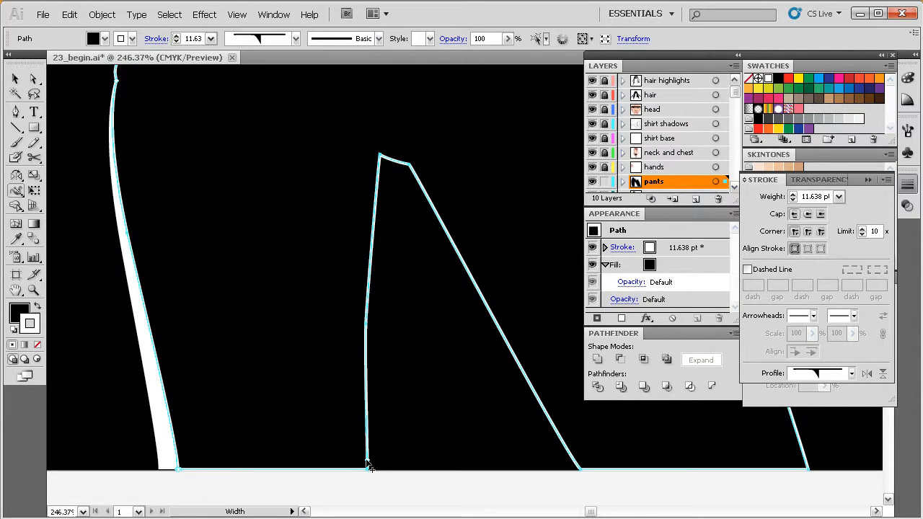
left_click_drag(391, 282, 384, 303)
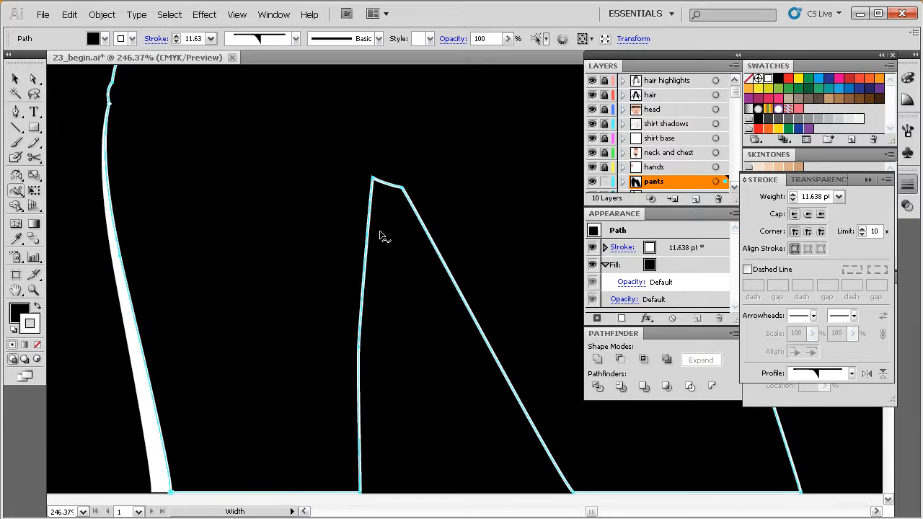
mouse_move(374, 189)
left_mouse_down()
mouse_move(388, 158)
mouse_move(378, 187)
mouse_move(386, 191)
mouse_move(374, 178)
left_mouse_up()
key("ctrl+z")
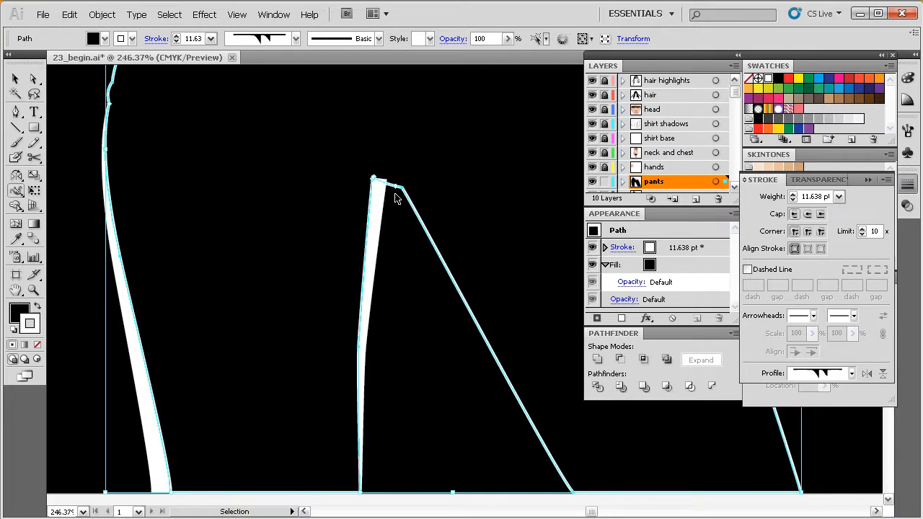
- Reposition the new width point just below the crotch corner so the widened stroke's top end stays inside the gap between the legs
key("ctrl+space")
left_click_drag(448, 151, 337, 284)
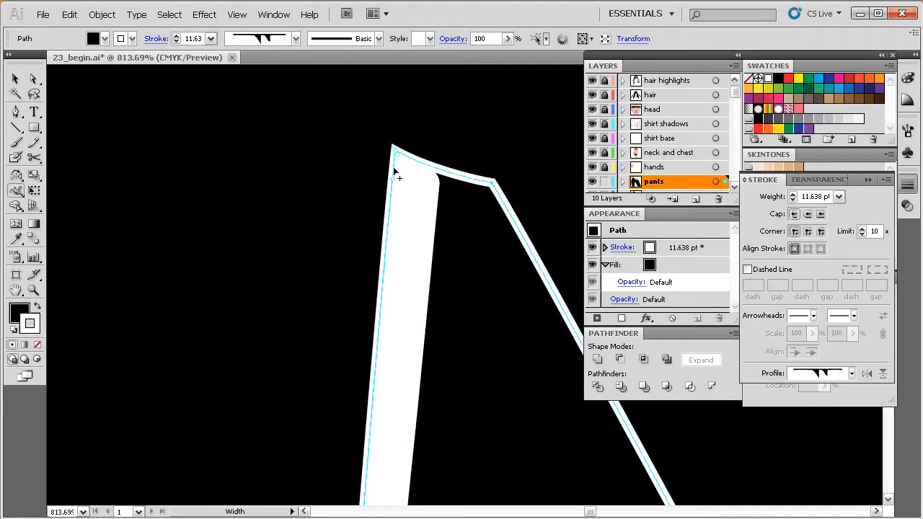
left_click_drag(395, 184, 399, 158)
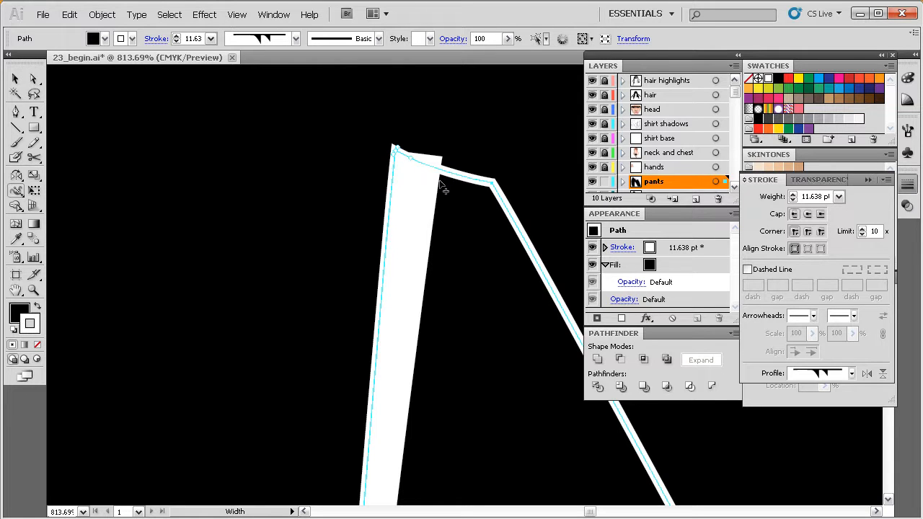
mouse_move(406, 171)
left_mouse_down()
mouse_move(406, 180)
mouse_move(397, 178)
left_mouse_up()
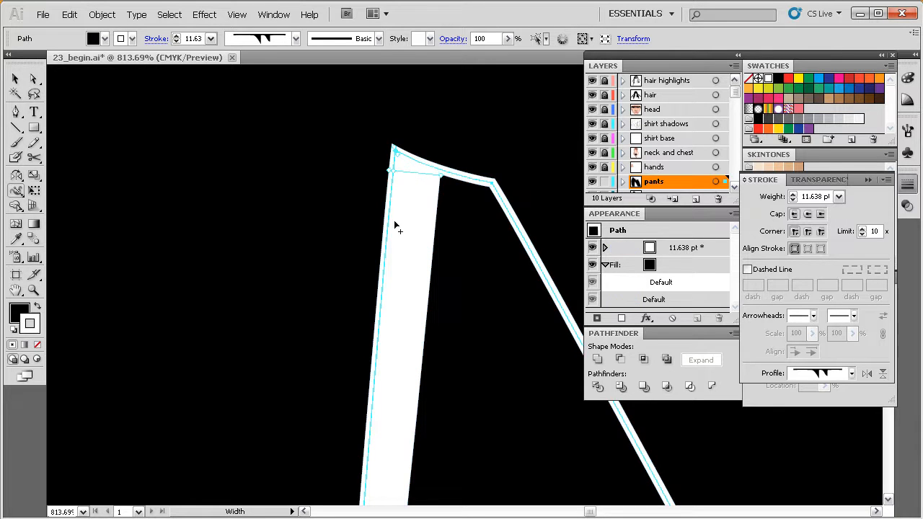
- Widen only the outer side of the stroke near the bottom of the right leg's inner seam to about 13.9 pt
key("space")
left_click_drag(453, 299, 448, 282)
left_click(465, 312, "ctrl+alt")
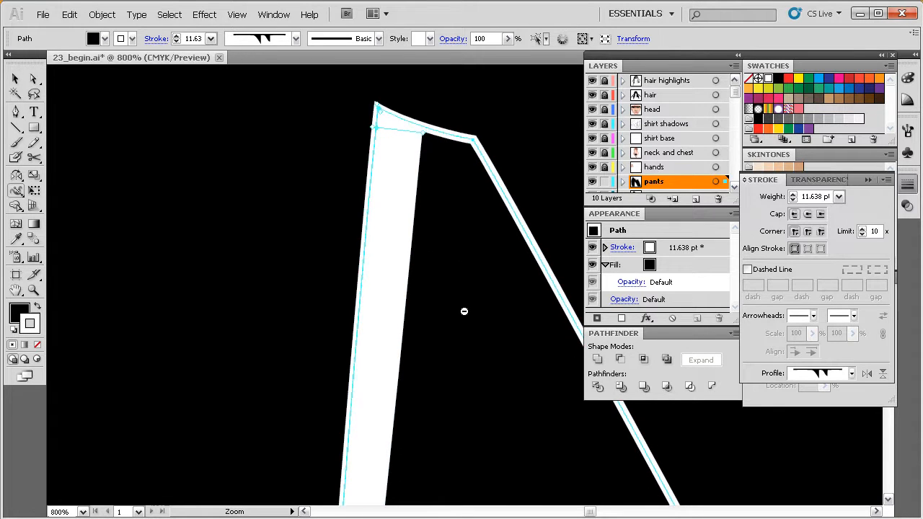
left_click(466, 312, "ctrl+alt")
key("space")
left_click_drag(496, 321, 435, 272)
left_click(476, 317, "ctrl+alt")
left_click(476, 318, "ctrl+alt")
left_click(476, 317, "ctrl+alt")
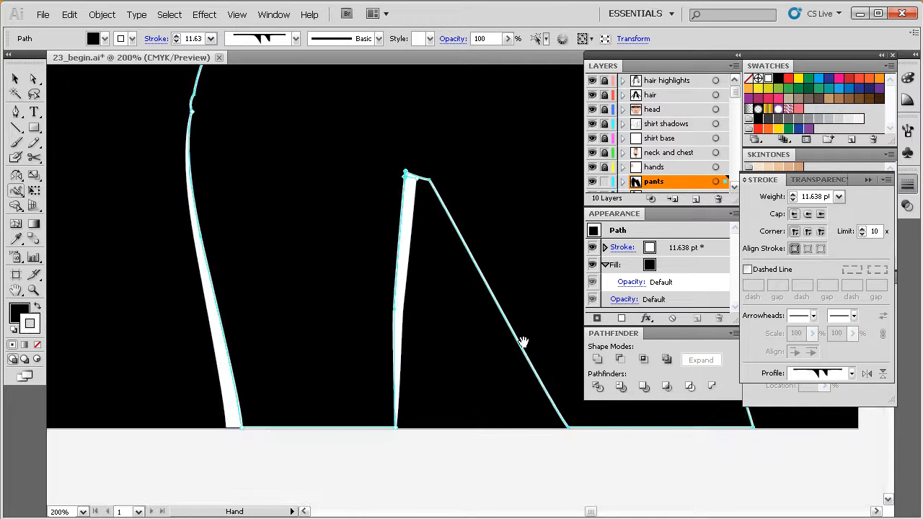
left_click_drag(522, 324, 388, 303)
left_click_drag(405, 351, 412, 360)
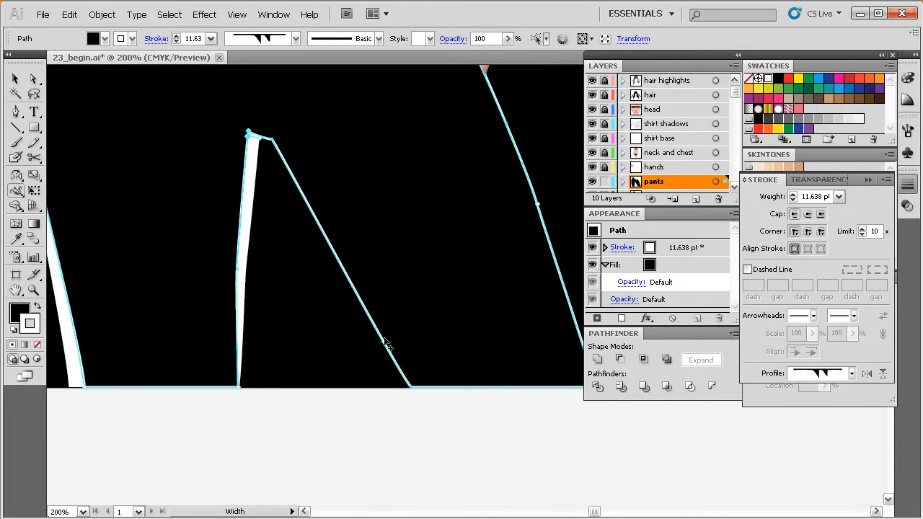
scroll(416, 346, "up", 1)
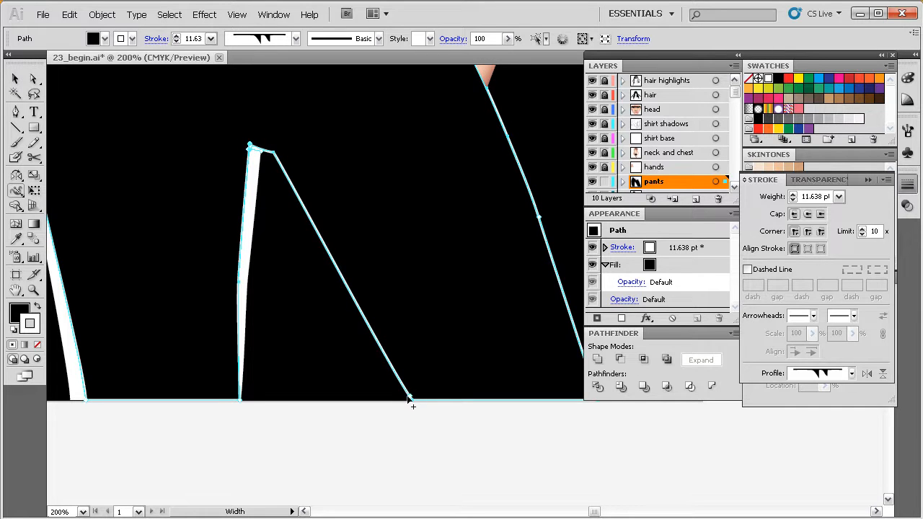
left_click_drag(406, 397, 389, 405)
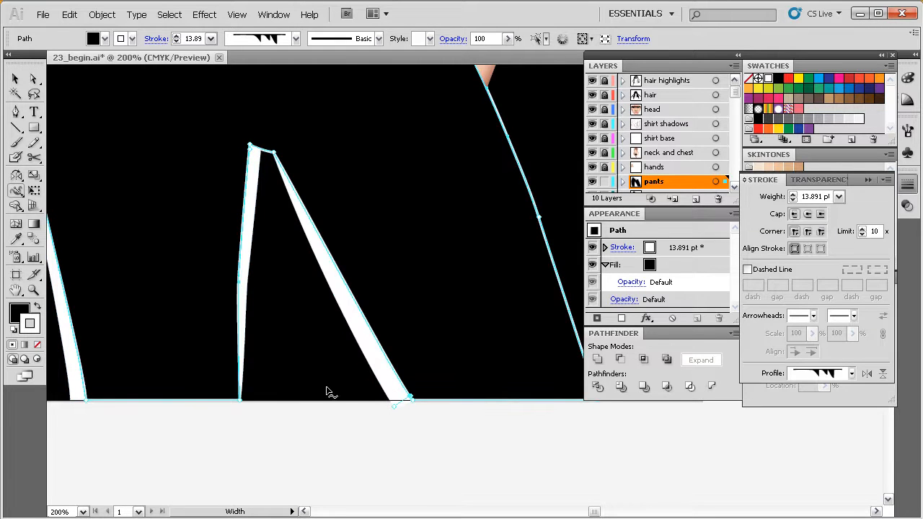
- Narrow that width point to about 12.3 pt and move it down onto the right leg's inner bottom corner
left_click_drag(498, 293, 367, 427)
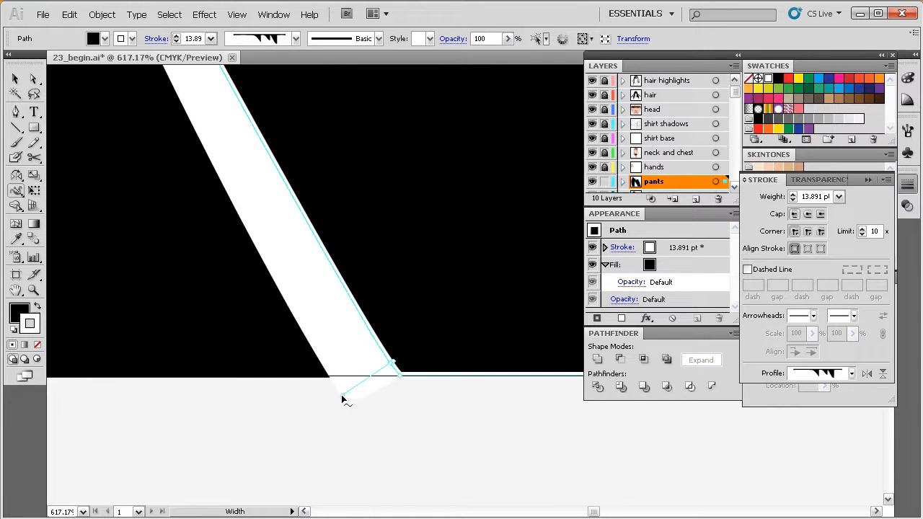
left_click_drag(342, 399, 348, 394)
left_click_drag(392, 368, 400, 375)
- Unlock the hands layer and move the small skin shape below the right shirt cuff from it to the pants layer
left_click_drag(447, 340, 445, 352)
left_click(465, 347, "ctrl+alt")
left_click(468, 346, "ctrl+alt")
left_click_drag(487, 319, 436, 391)
left_click(480, 332, "ctrl+alt")
left_click(481, 332, "ctrl+alt")
left_click_drag(495, 298, 415, 412)
left_click_drag(454, 342, 446, 418)
left_click_drag(437, 347, 418, 394)
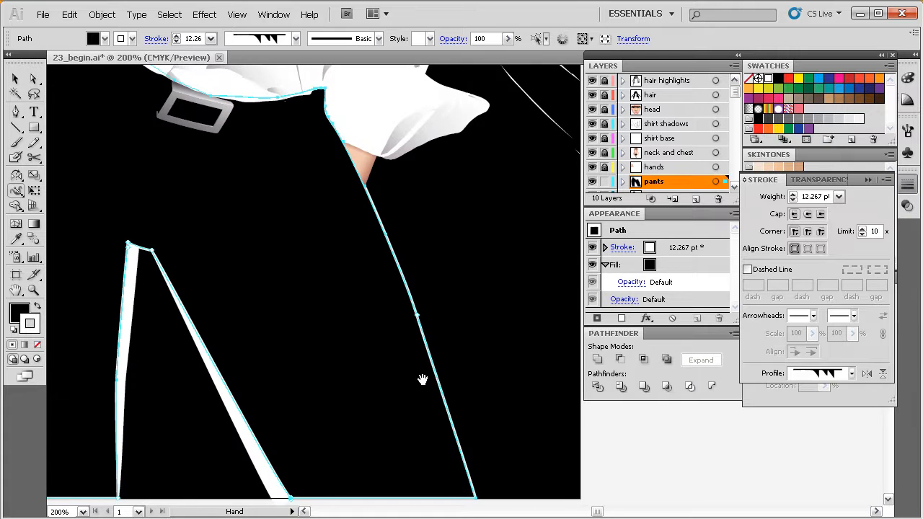
left_click_drag(442, 355, 428, 380)
left_click_drag(362, 229, 366, 243)
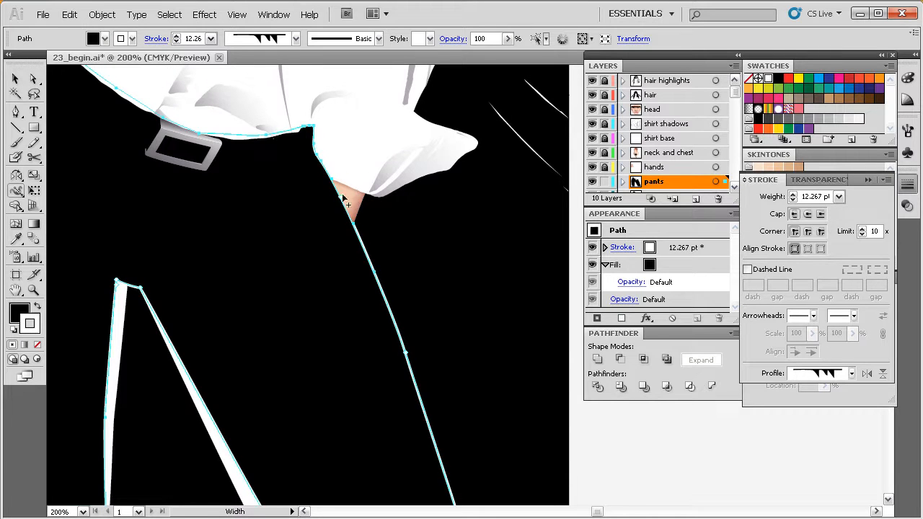
left_click_drag(346, 196, 354, 209)
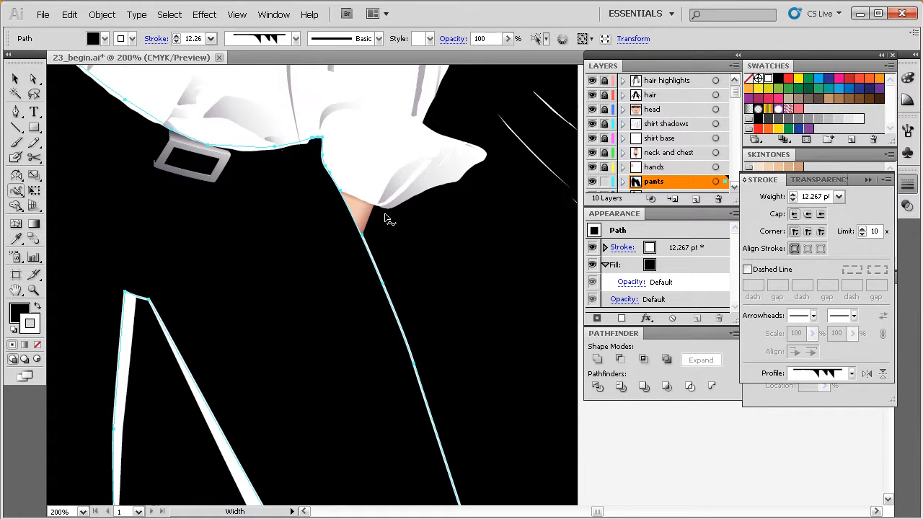
left_click(604, 168)
key("v")
left_click(362, 212)
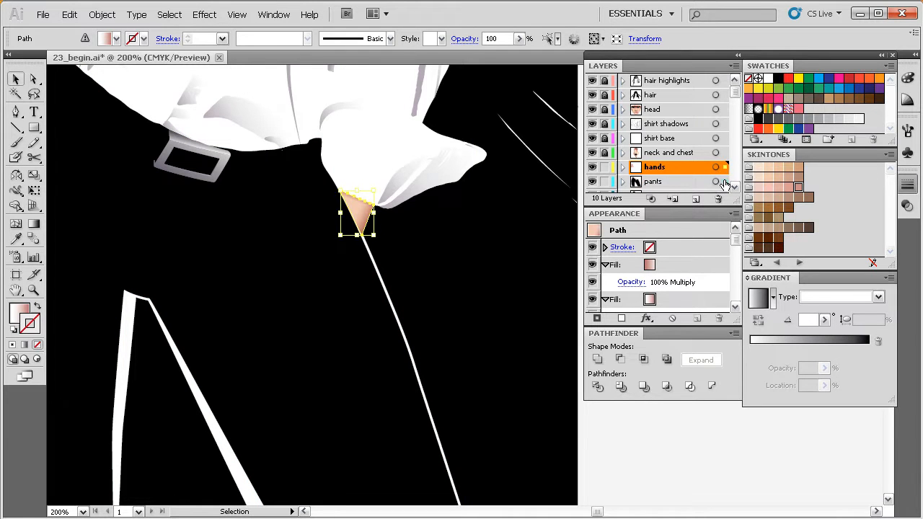
left_click_drag(727, 186, 725, 182)
- Send the skin shape backward two levels behind the pants and reselect the pants
left_click_drag(372, 298, 370, 289)
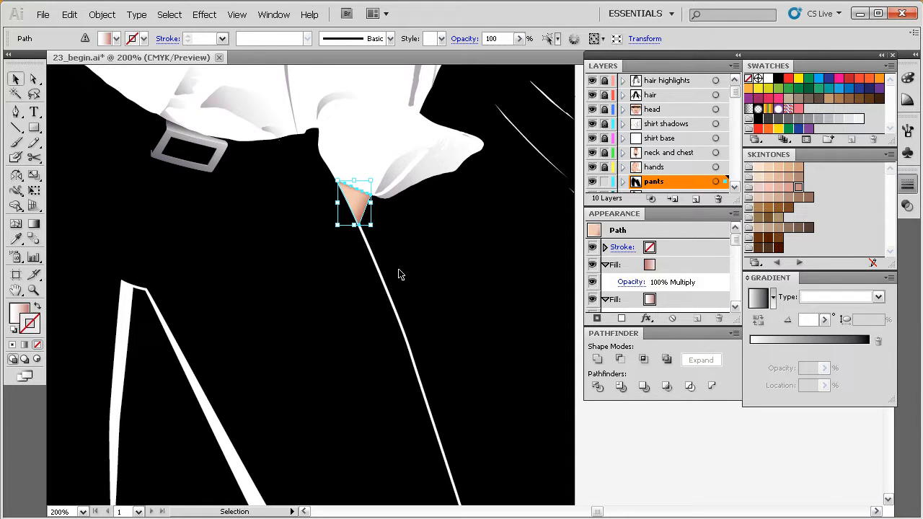
key("ctrl+[")
key("ctrl+[")
left_click(385, 279)
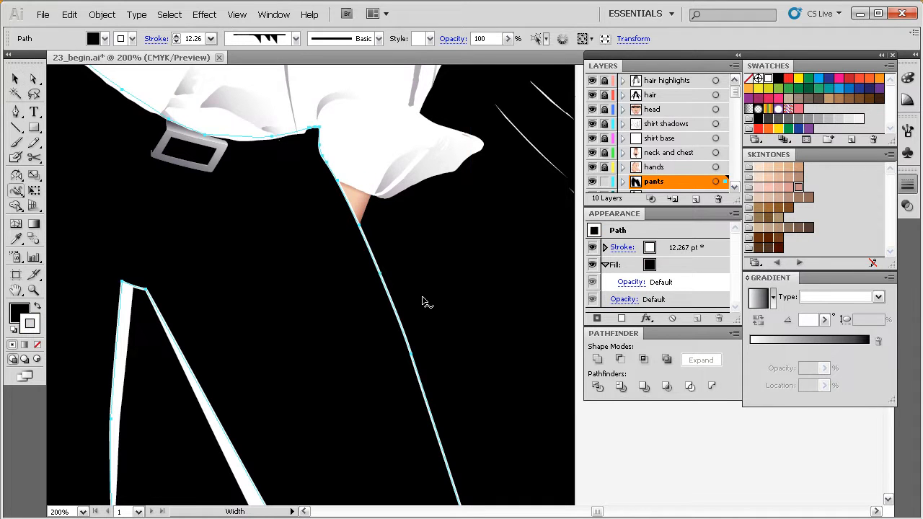
- Widen only the outer side of the pants' stroke on the right leg's outer seam, where the skin shape meets the shirt
key("space")
left_click_drag(425, 303, 422, 293)
left_click_drag(426, 221, 415, 243)
left_click_drag(472, 108, 280, 295)
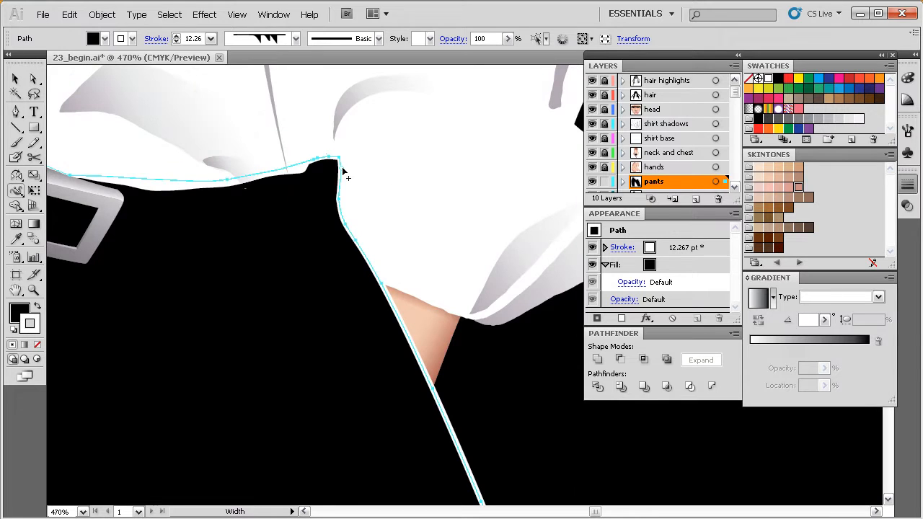
left_click_drag(344, 171, 367, 168)
scroll(394, 249, "down", 2)
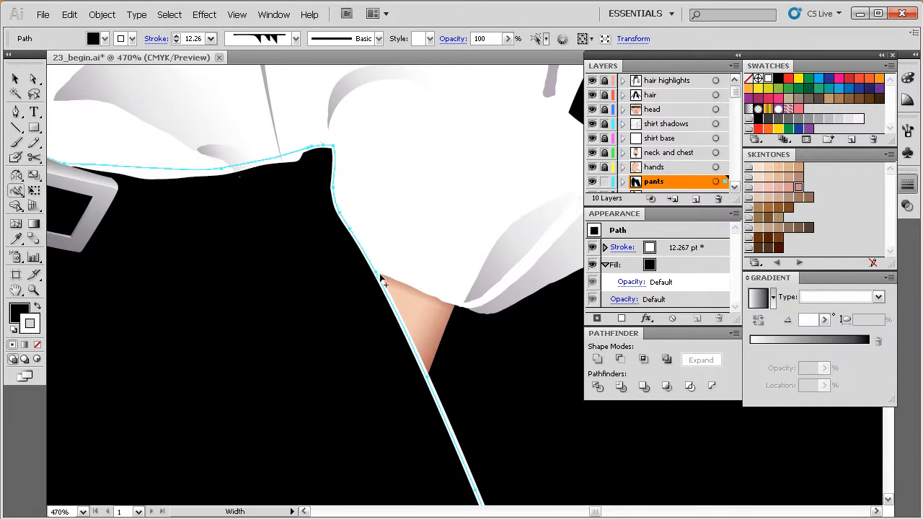
left_click_drag(382, 282, 408, 269)
- Add a slight outer widening to the stroke at mid-thigh on the right leg's outer seam and deselect the pants
left_click_drag(447, 339, 436, 314)
left_click(457, 336, "ctrl+alt")
left_click(459, 336, "ctrl+alt")
left_click(459, 336, "ctrl+alt")
left_click_drag(509, 323, 442, 268)
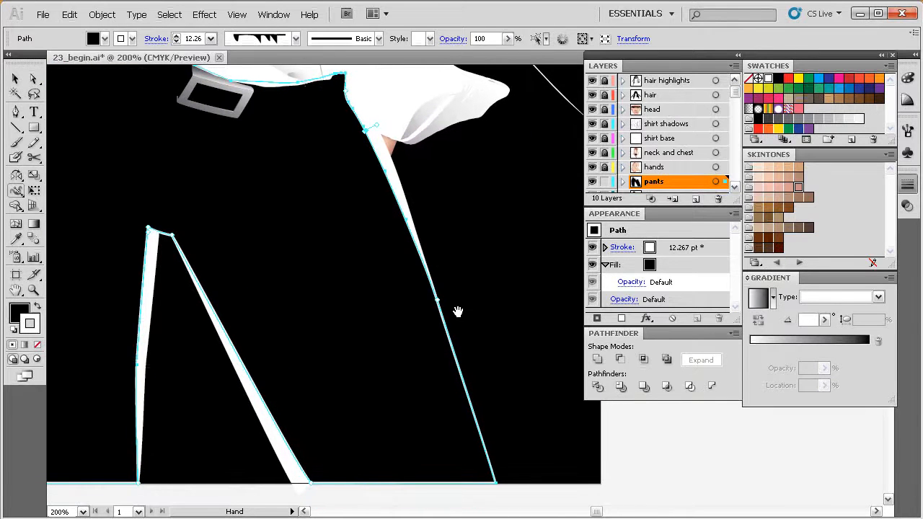
mouse_move(442, 306)
left_mouse_down()
mouse_move(435, 325)
mouse_move(468, 294)
mouse_move(483, 299)
mouse_move(451, 311)
left_mouse_up()
left_click(485, 300, "ctrl+alt")
left_click_drag(509, 127, 416, 395)
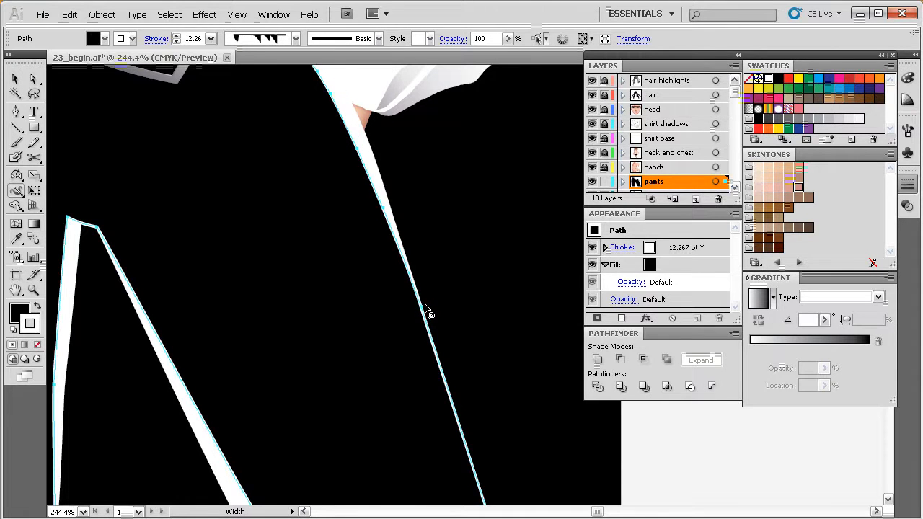
left_click_drag(423, 311, 429, 307)
left_click_drag(453, 336, 475, 381)
left_click(467, 330, "ctrl+alt")
left_click(472, 350, "ctrl+alt")
left_click(615, 439, "ctrl")
- Examine the white-outlined pants within the whole illustration
left_click_drag(481, 331, 488, 376)
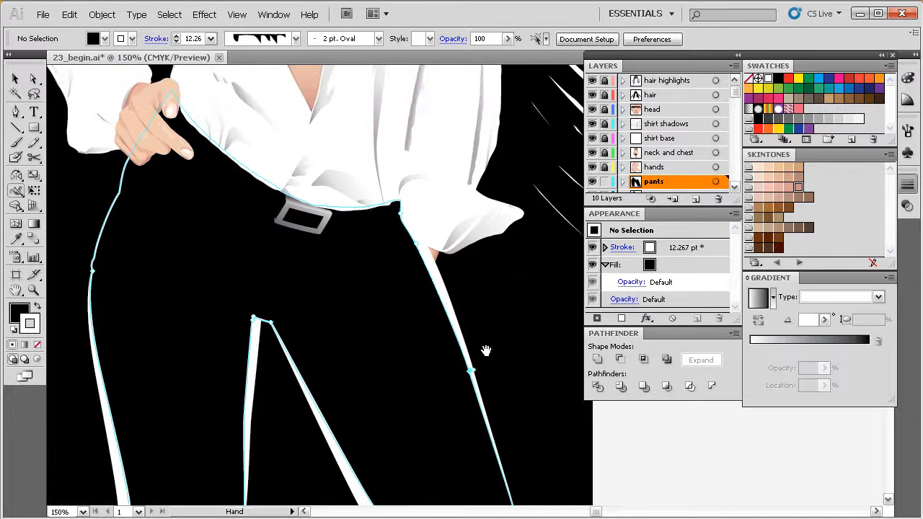
left_click_drag(394, 318, 418, 361)
left_click(432, 326, "ctrl+alt")
left_click_drag(459, 306, 408, 349)
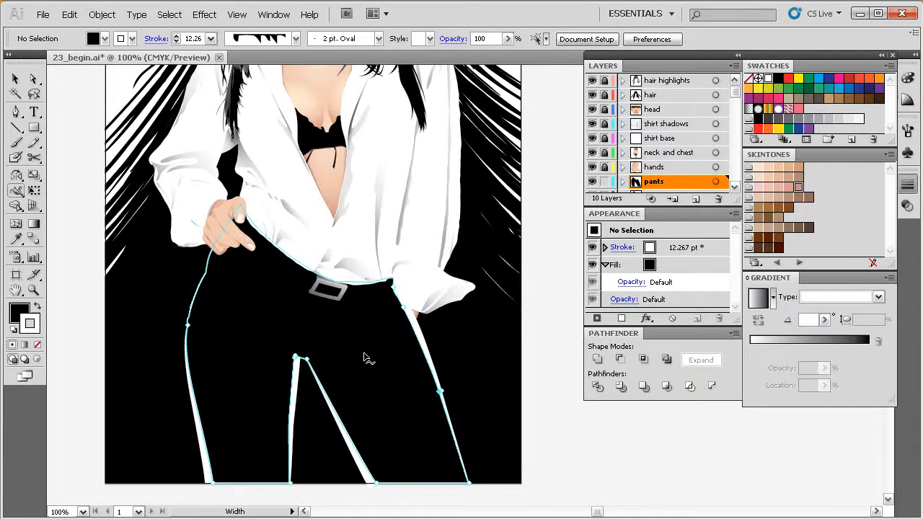
key("v")
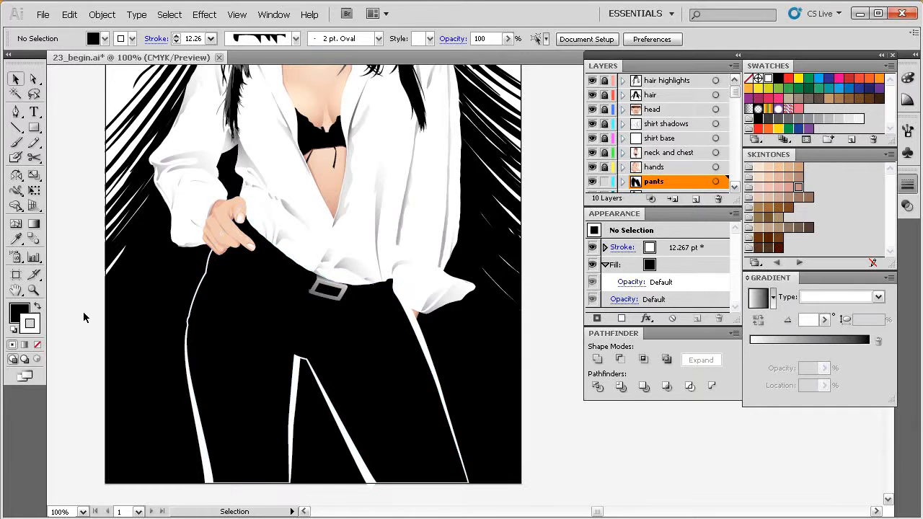
left_click_drag(380, 314, 373, 343)
left_click(390, 331, "ctrl+alt")
left_click_drag(427, 295, 373, 352)
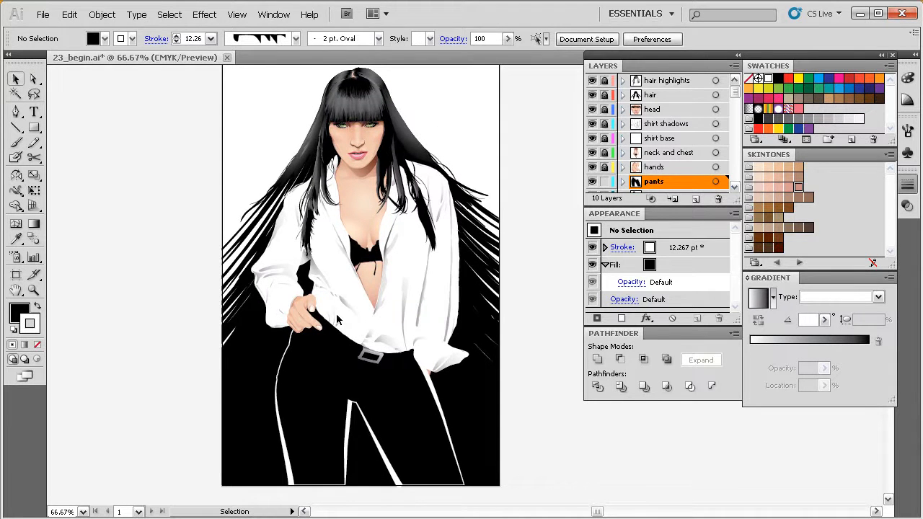
left_click_drag(382, 325, 386, 309)
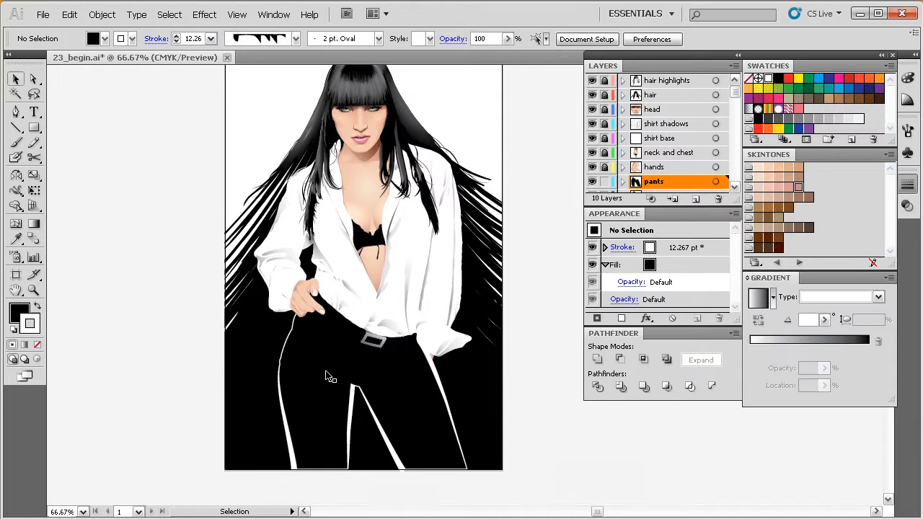
left_click_drag(336, 333, 331, 339)
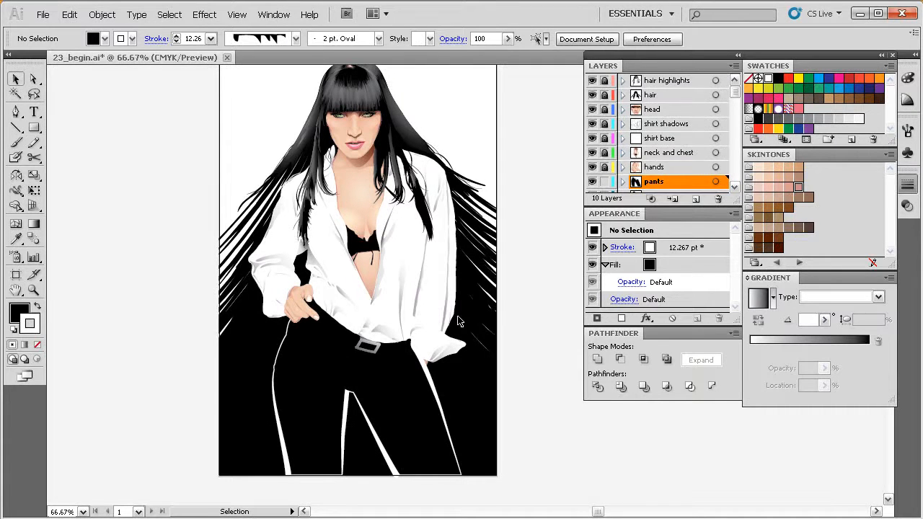
left_click_drag(418, 260, 423, 288)
left_click_drag(525, 119, 319, 385)
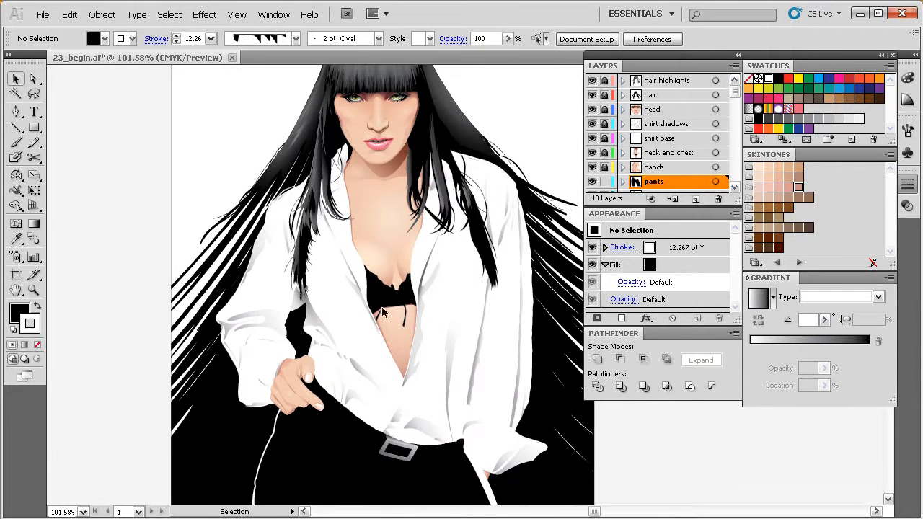